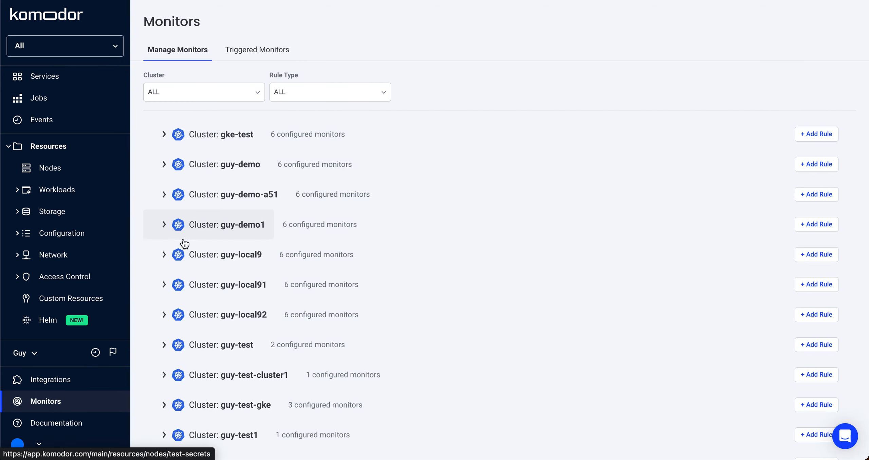
# Step: Open the availability monitor rule of the workshop-demo cluster for editing
pyautogui.scroll(-10, 229, 254)
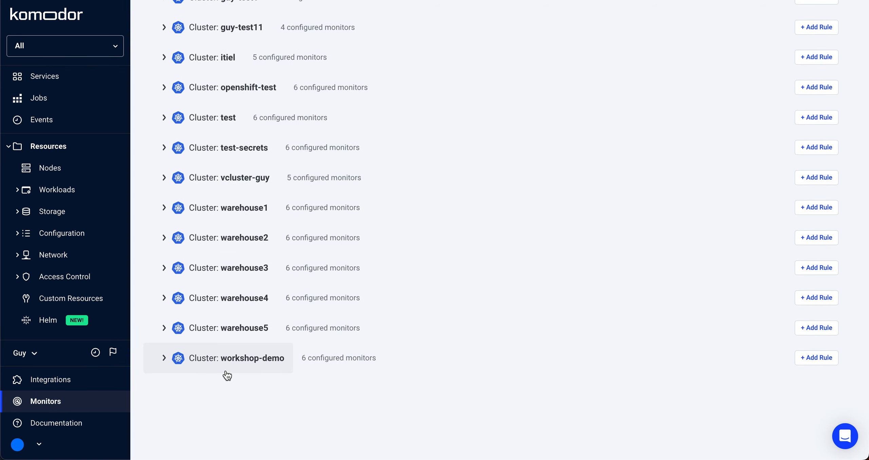
pyautogui.click(227, 365)
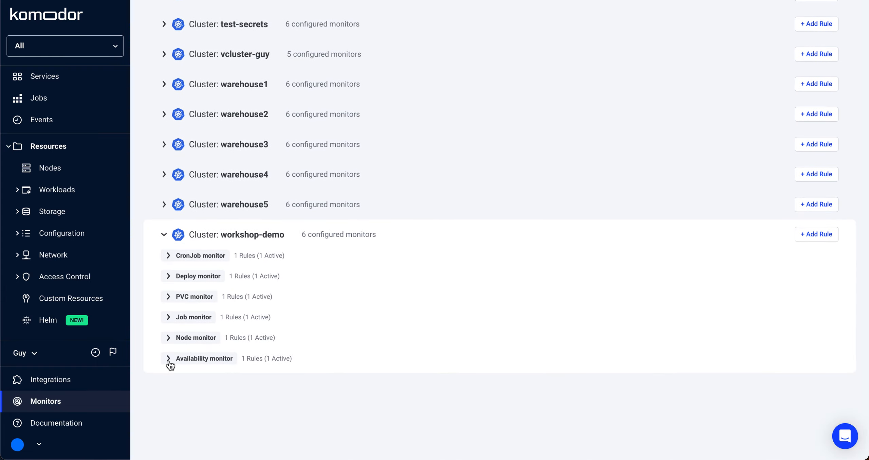
pyautogui.click(168, 360)
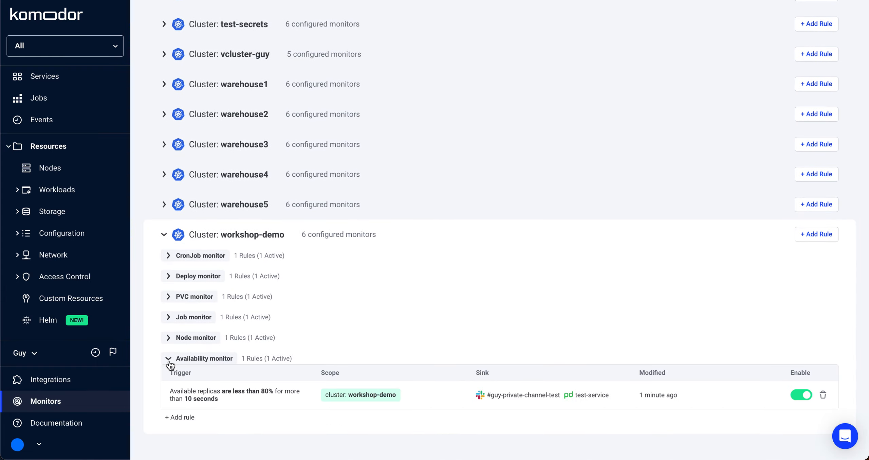
pyautogui.click(229, 403)
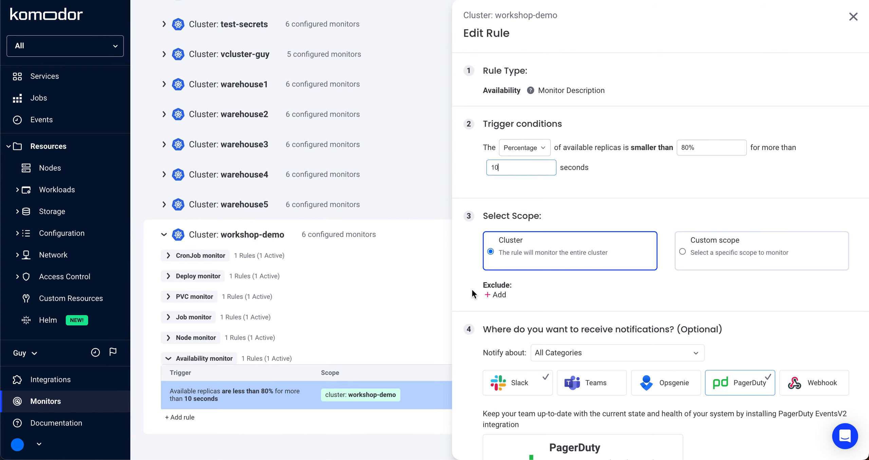
# Step: Start adding a PagerDuty alerts integration to the rule and enter guy-test as its account name
pyautogui.scroll(-3, 473, 293)
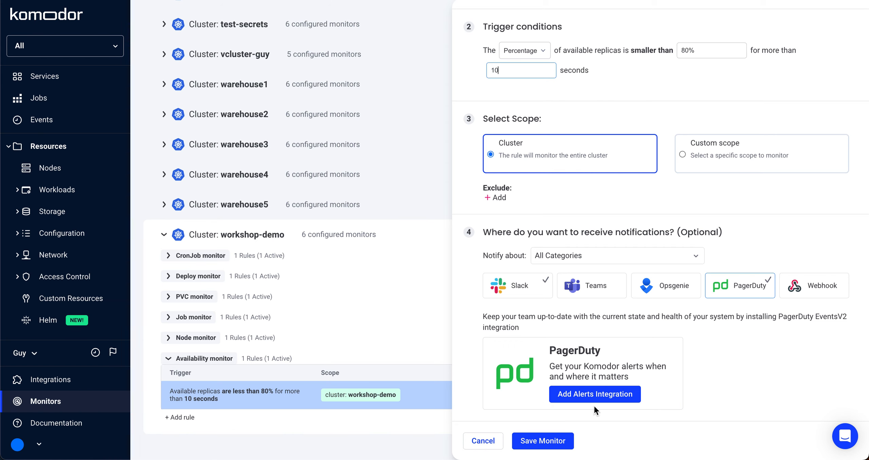
pyautogui.click(615, 399)
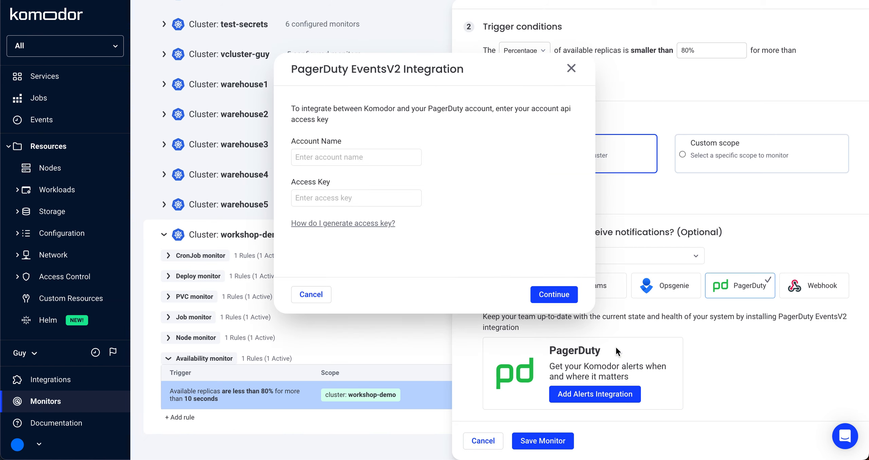
pyautogui.click(329, 158)
pyautogui.write('guy-test')
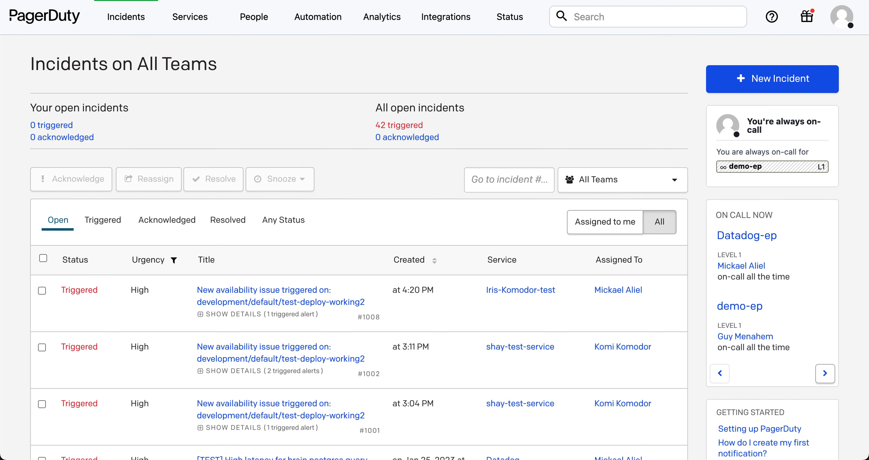
# Step: Switch to PagerDuty, create an API access key described as guy-test, and copy the key
pyautogui.click(254, 16)
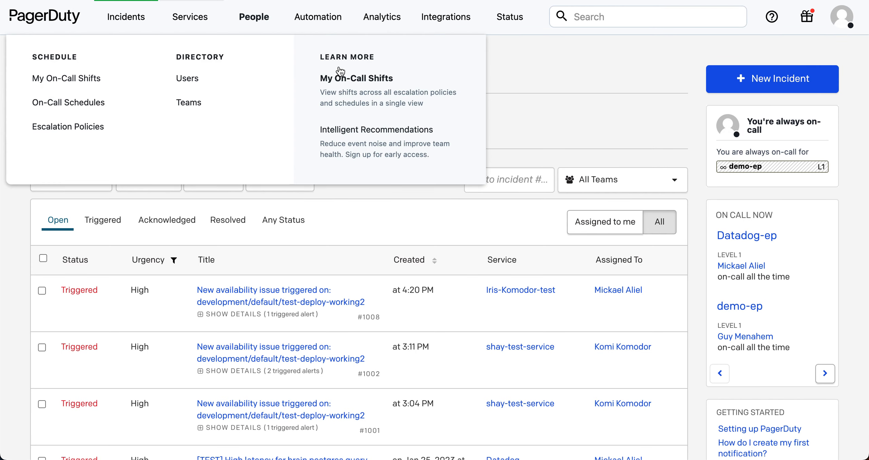
pyautogui.click(442, 16)
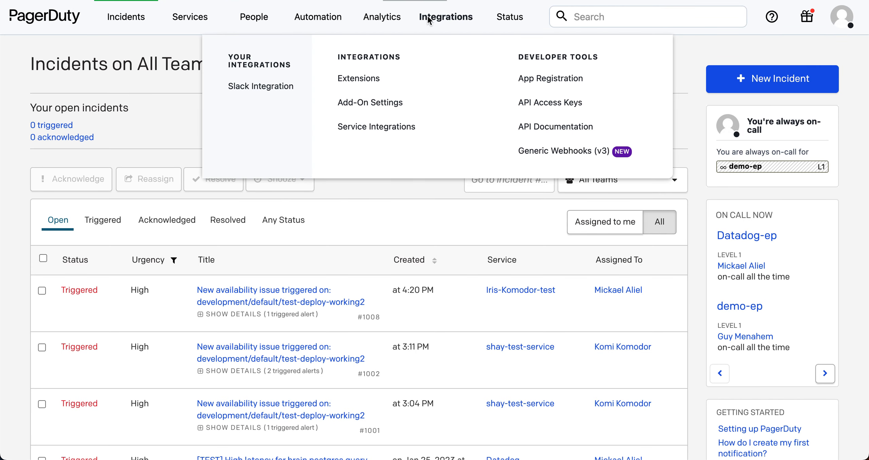
pyautogui.click(563, 109)
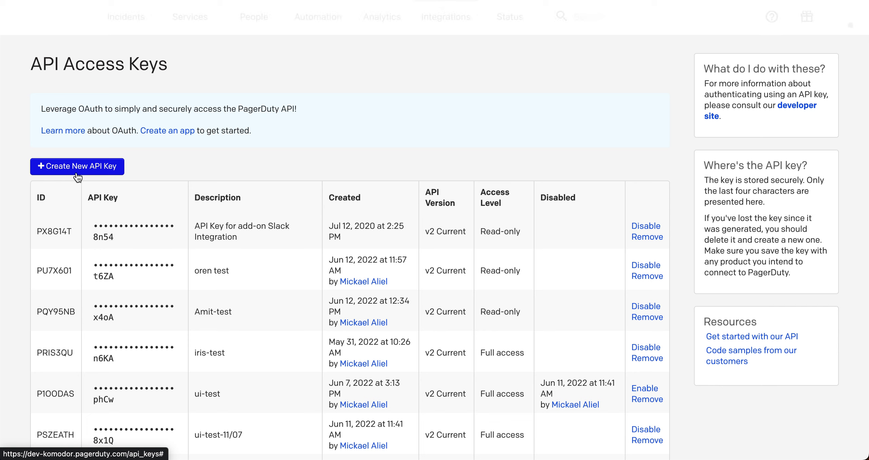
pyautogui.click(104, 171)
pyautogui.click(374, 104)
pyautogui.write('guy-test')
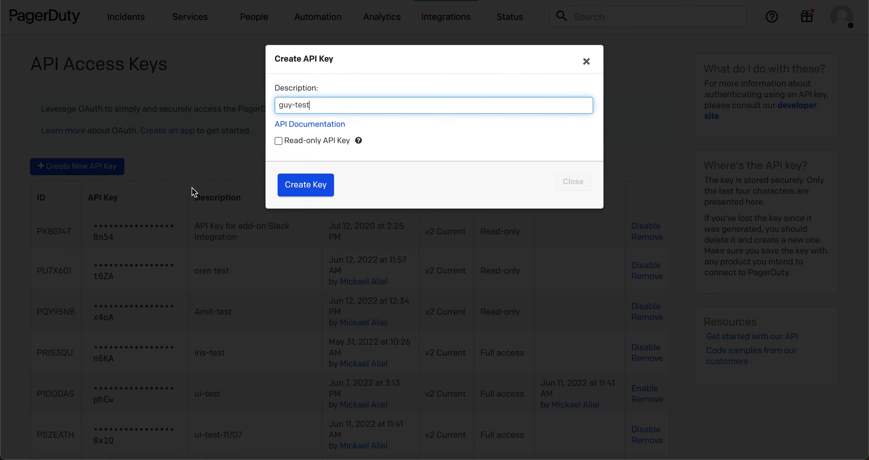
pyautogui.click(310, 186)
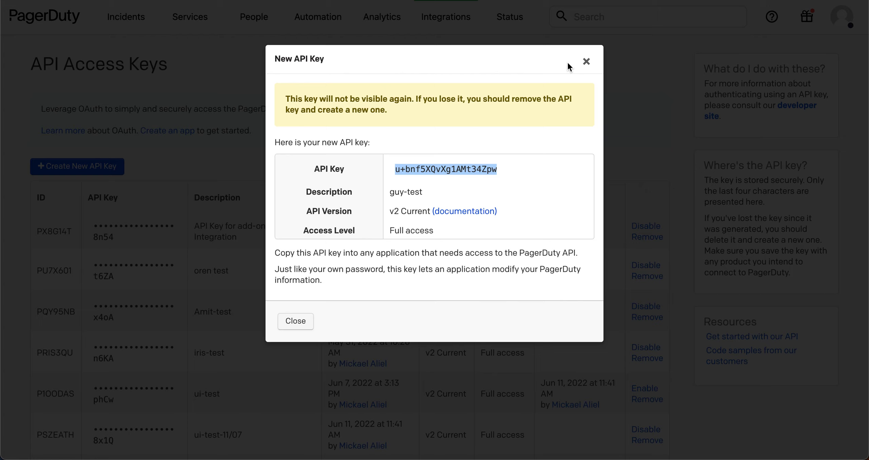
pyautogui.click(587, 61)
# Step: Switch back to Komodor, paste the API access key into the PagerDuty EventsV2 integration and submit it
pyautogui.hotkey('ctrl', 'shift', 'Tab')
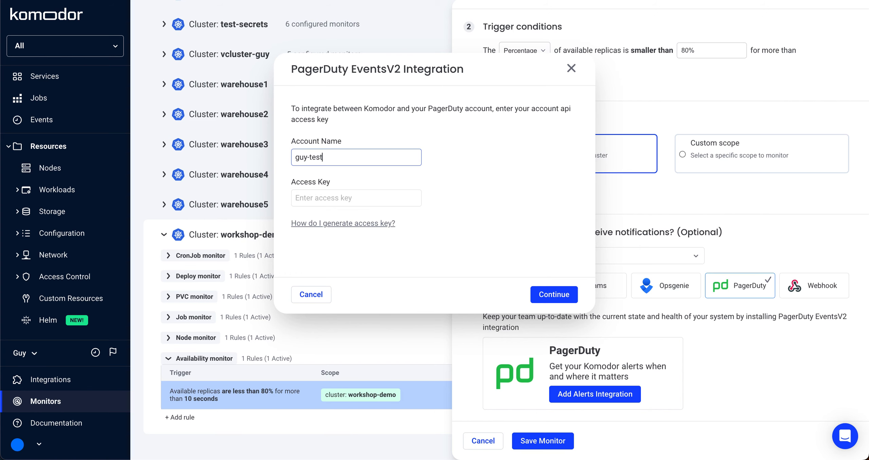
pyautogui.click(364, 194)
pyautogui.hotkey('ctrl', 'v')
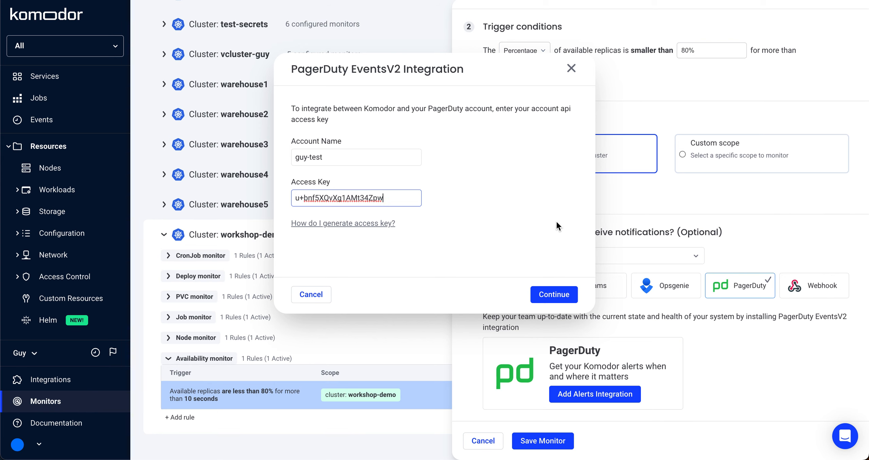
pyautogui.click(550, 299)
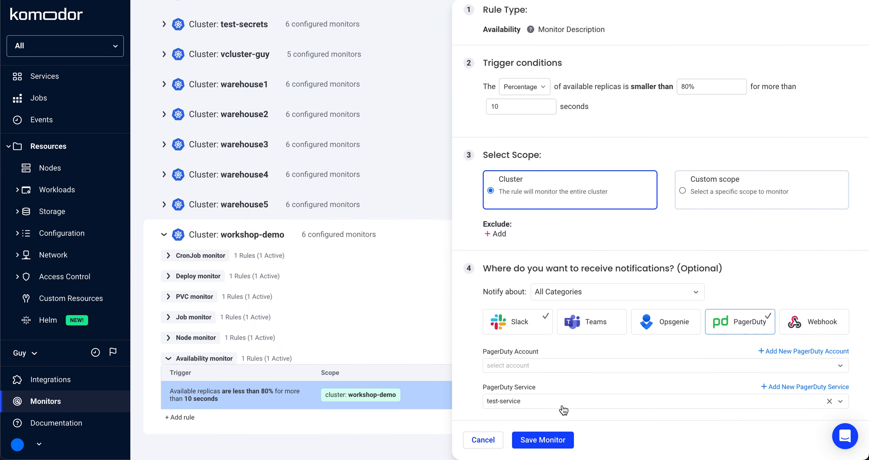
# Step: Choose guy-test as the rule's PagerDuty account and start adding a new PagerDuty service
pyautogui.click(532, 368)
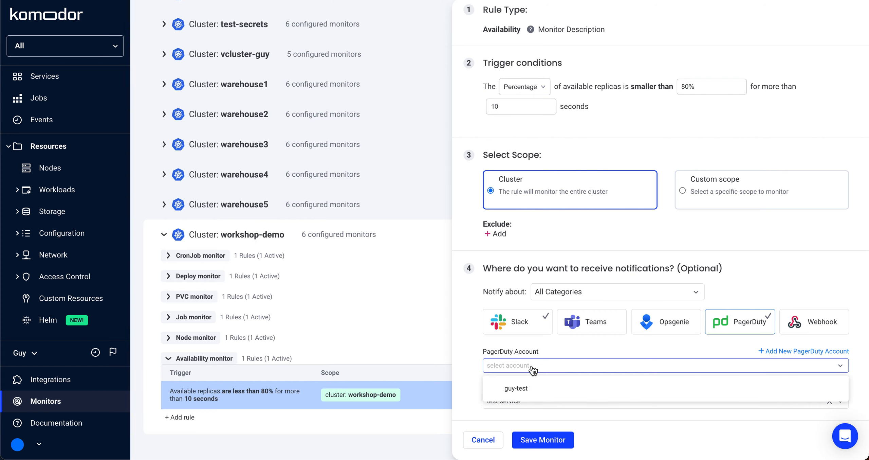
pyautogui.click(528, 391)
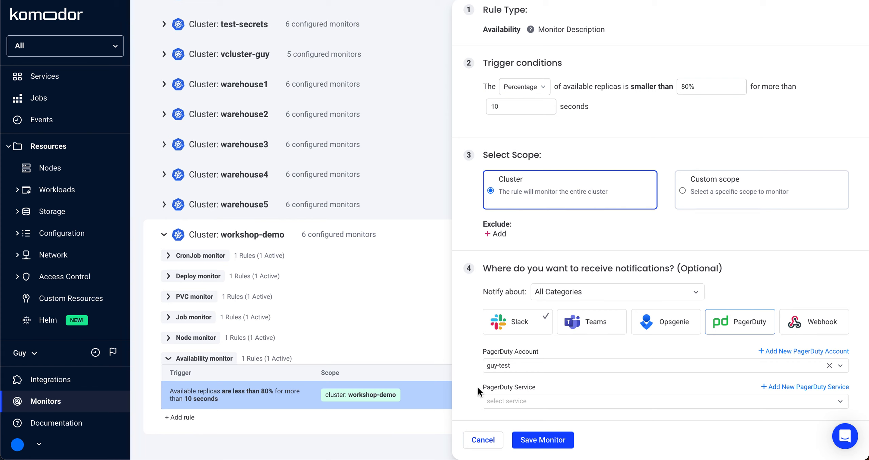
pyautogui.click(507, 400)
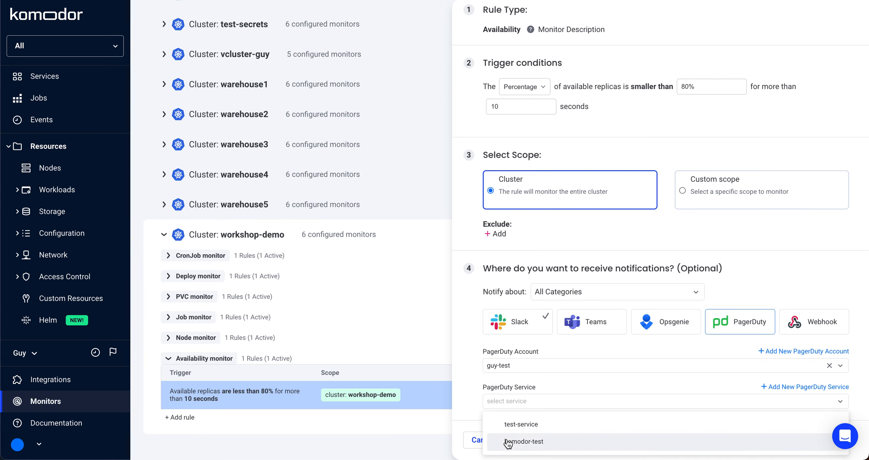
pyautogui.click(471, 390)
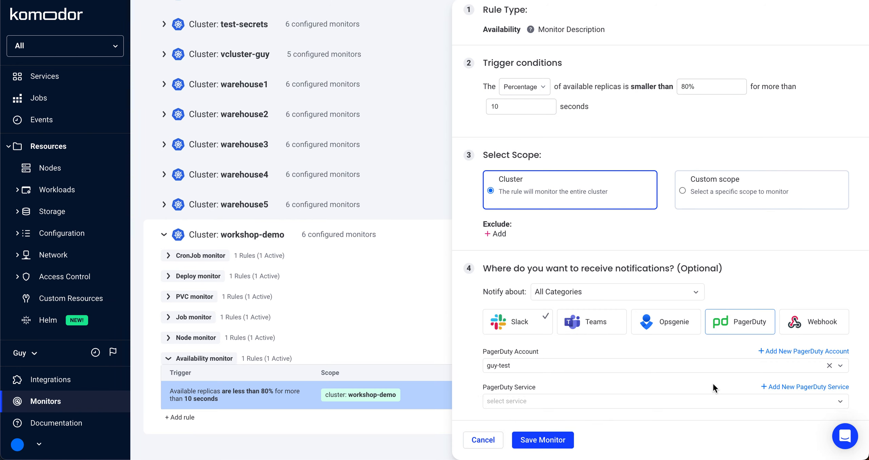
pyautogui.click(799, 388)
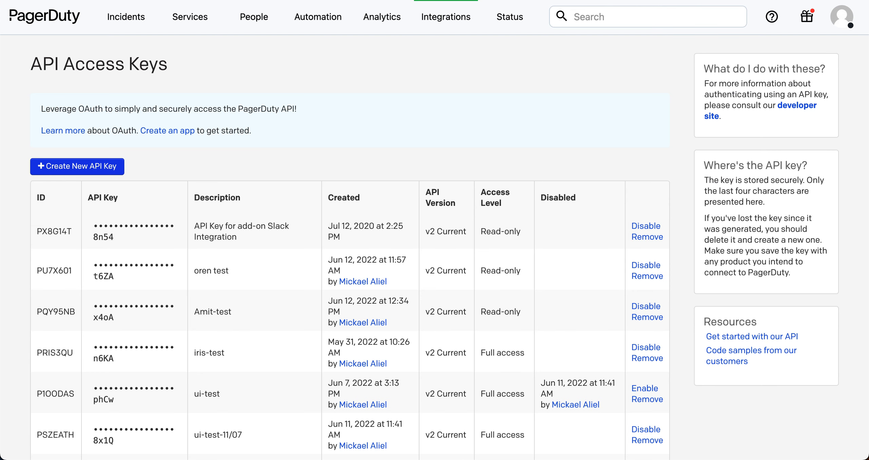
# Step: Switch to PagerDuty and show the integrations of the [Test Service] komodor service
pyautogui.moveTo(436, 15)
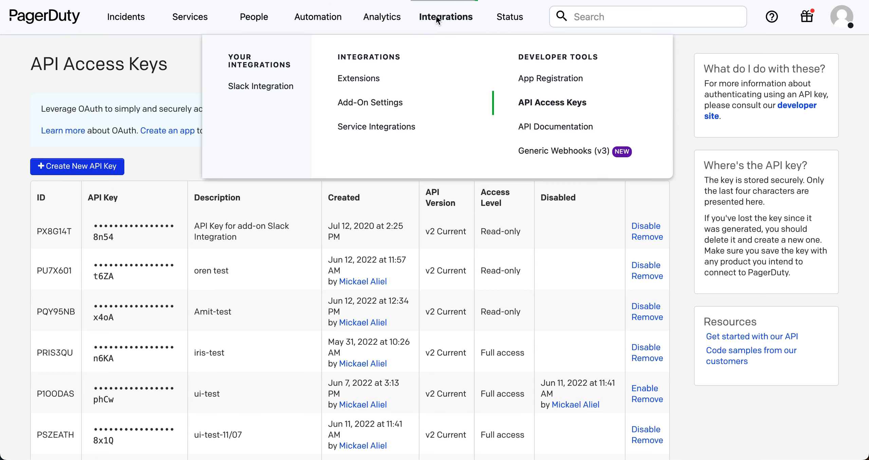
pyautogui.click(382, 130)
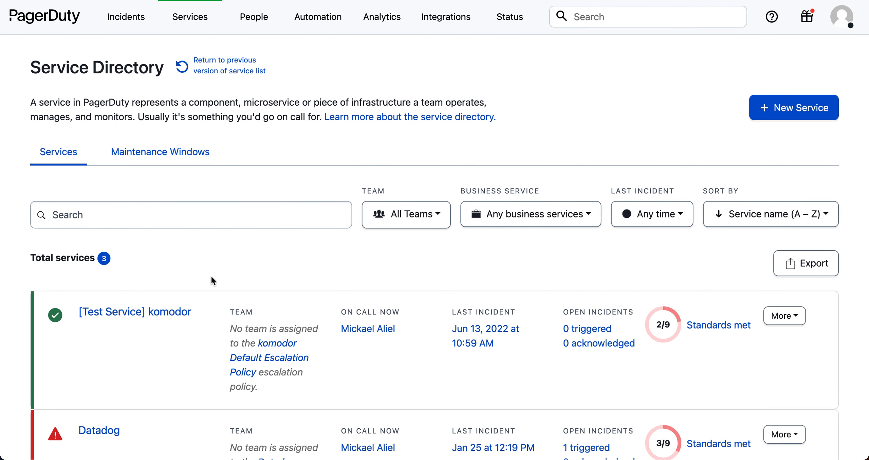
pyautogui.click(139, 319)
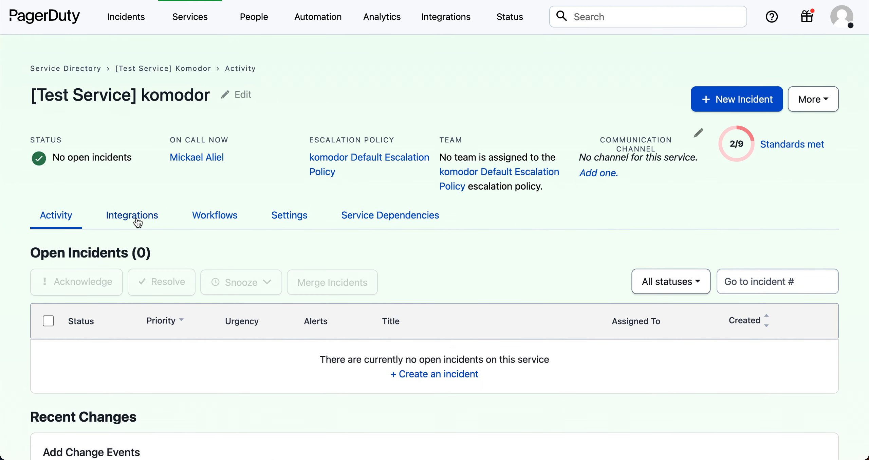
pyautogui.click(138, 222)
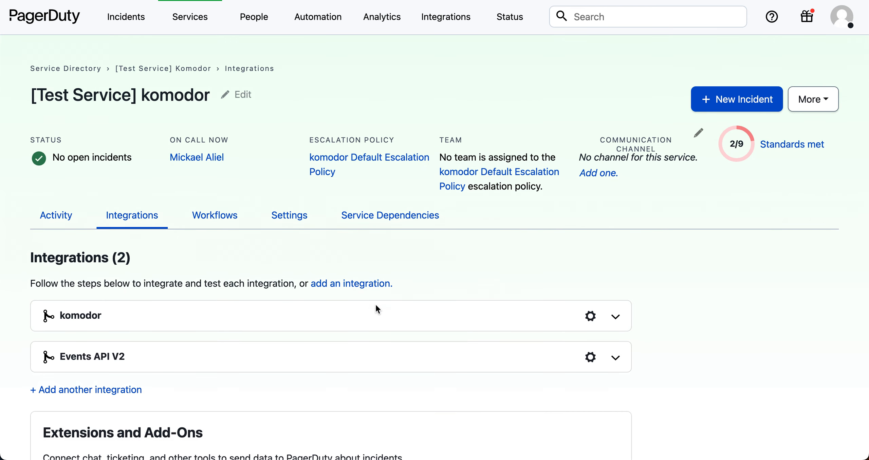
# Step: Add an Events API V2 integration to the [Test Service] komodor service
pyautogui.scroll(-2, 328, 286)
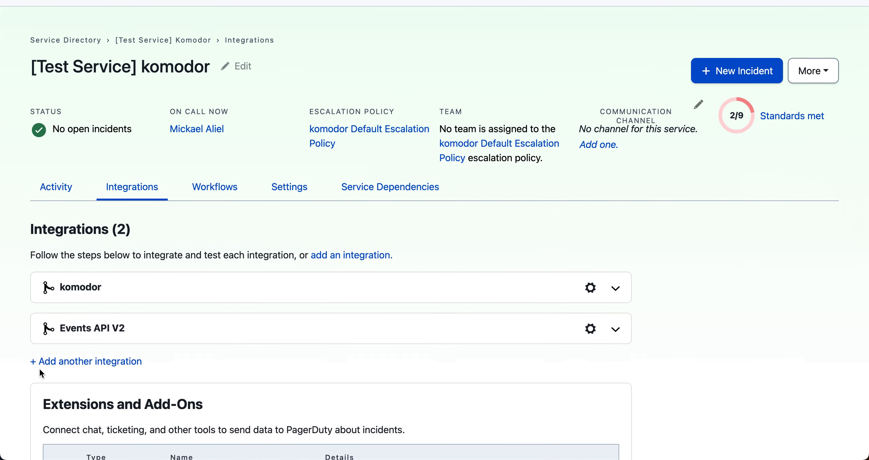
pyautogui.click(87, 363)
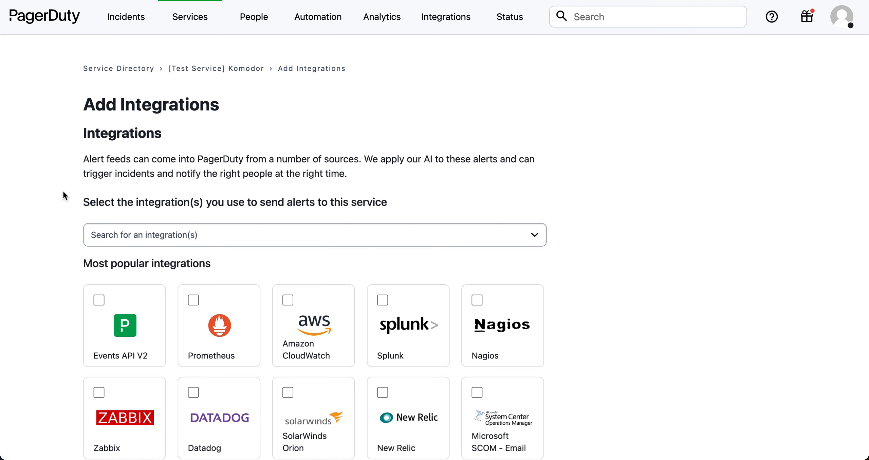
pyautogui.scroll(-1, 63, 191)
pyautogui.scroll(-3, 64, 192)
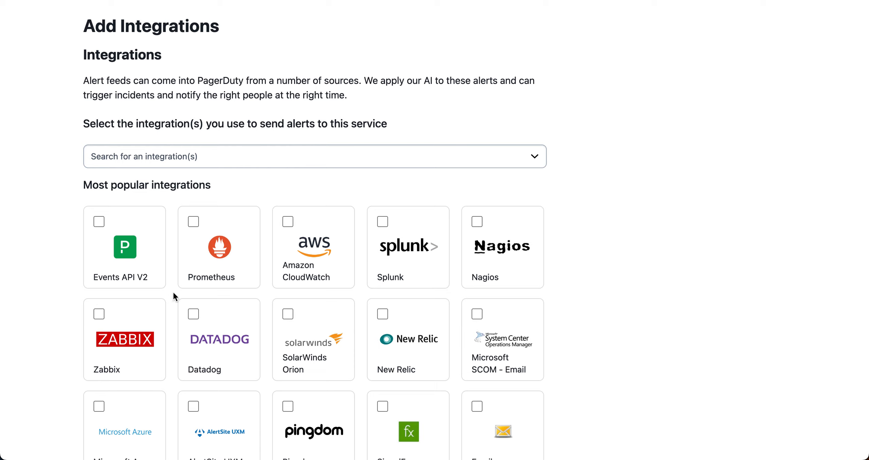
pyautogui.click(99, 221)
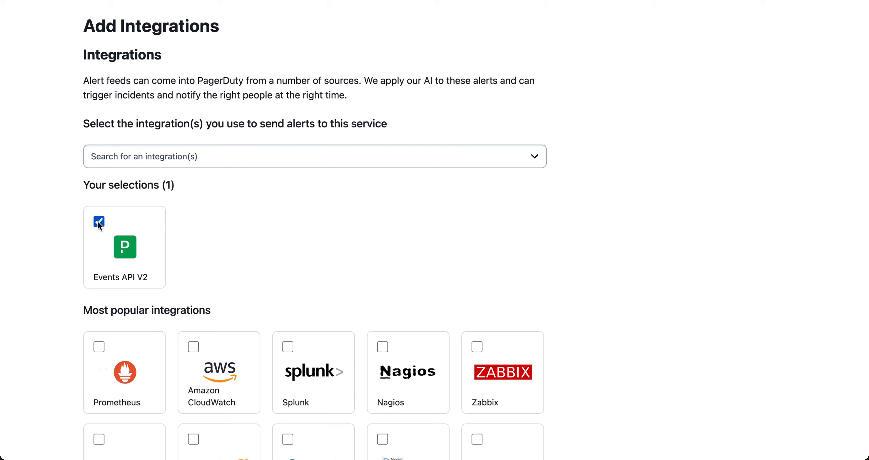
pyautogui.scroll(-5, 68, 272)
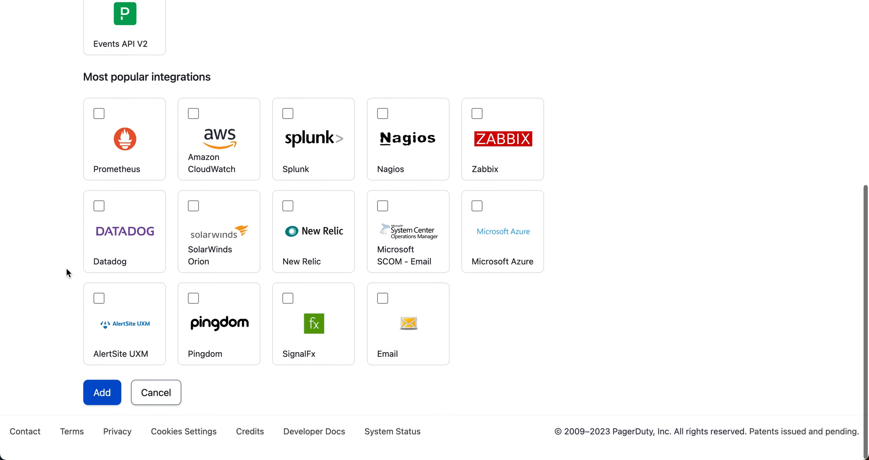
pyautogui.click(102, 400)
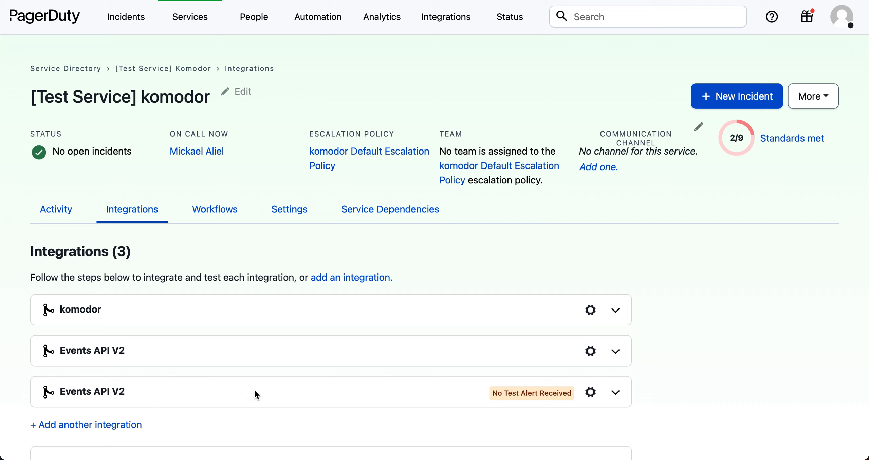
# Step: Expand the newly added Events API V2 integration and copy its integration key
pyautogui.click(616, 393)
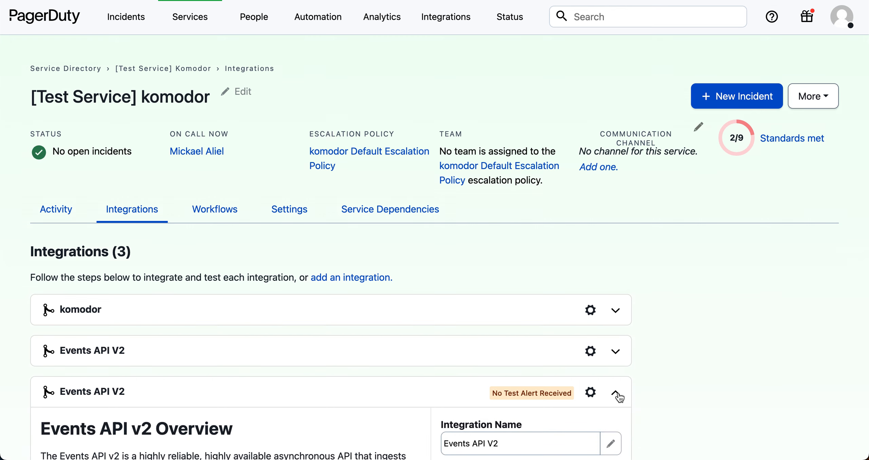
pyautogui.scroll(-6, 618, 396)
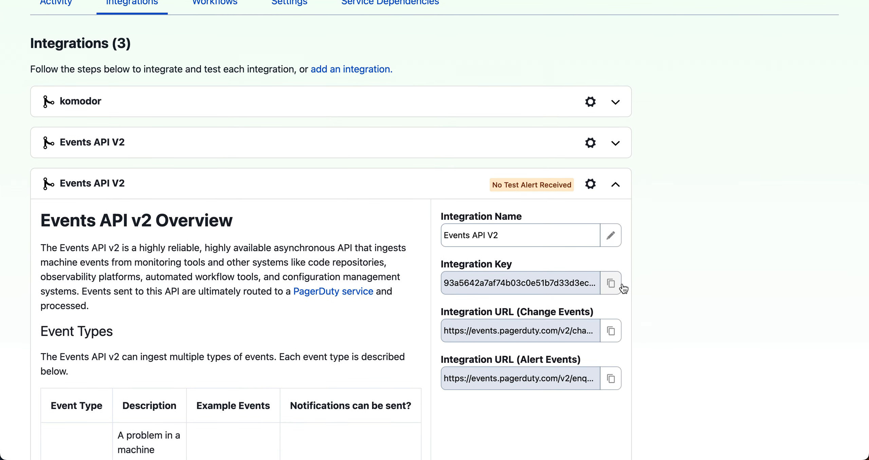
pyautogui.click(611, 283)
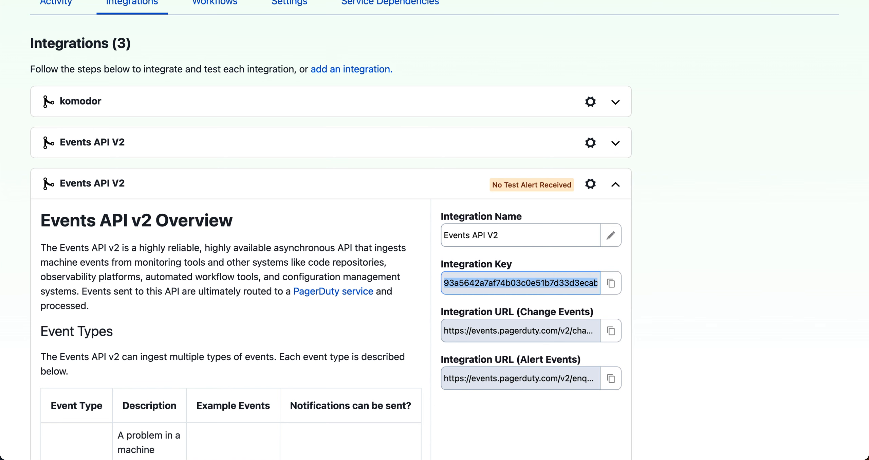
# Step: Back in Komodor, add the PagerDuty service guy-svc-1 using the copied EventsV2 integration key, and save the monitor
pyautogui.click(173, 0)
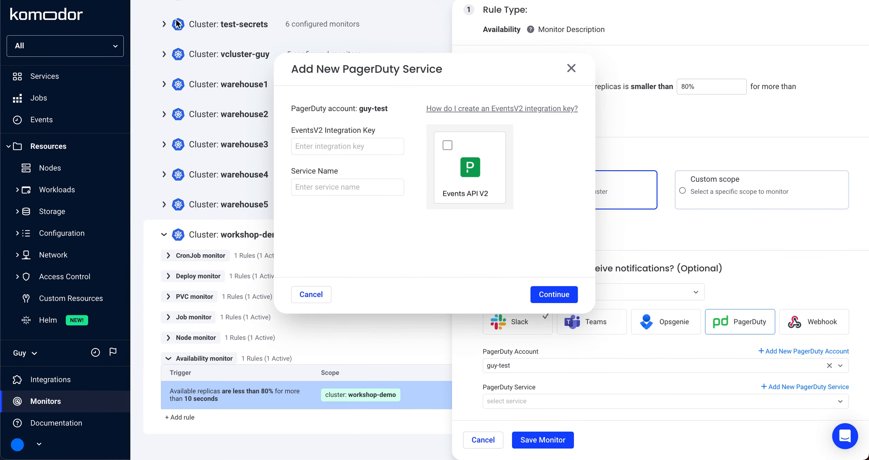
pyautogui.click(342, 143)
pyautogui.hotkey('ctrl', 'v')
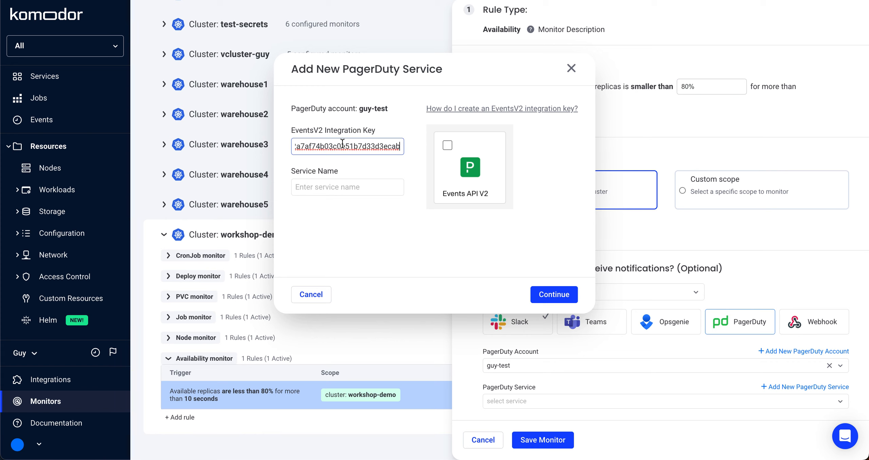
pyautogui.click(342, 192)
pyautogui.write('guy')
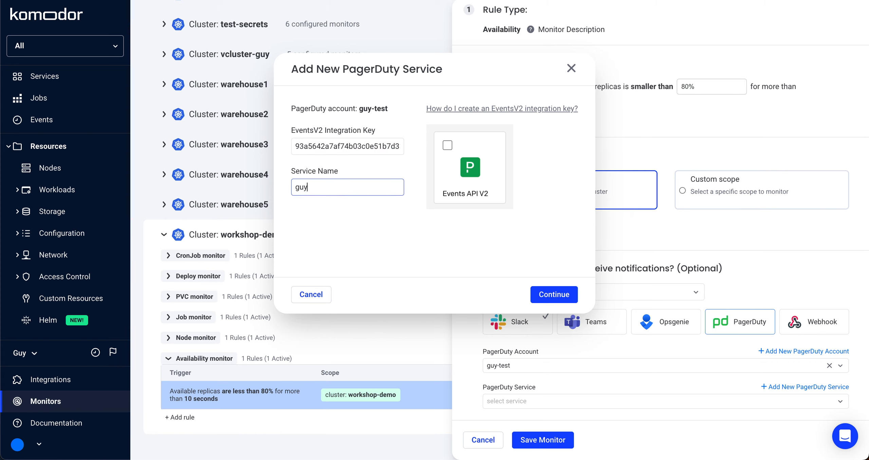
pyautogui.write('-svc-1')
pyautogui.click(543, 295)
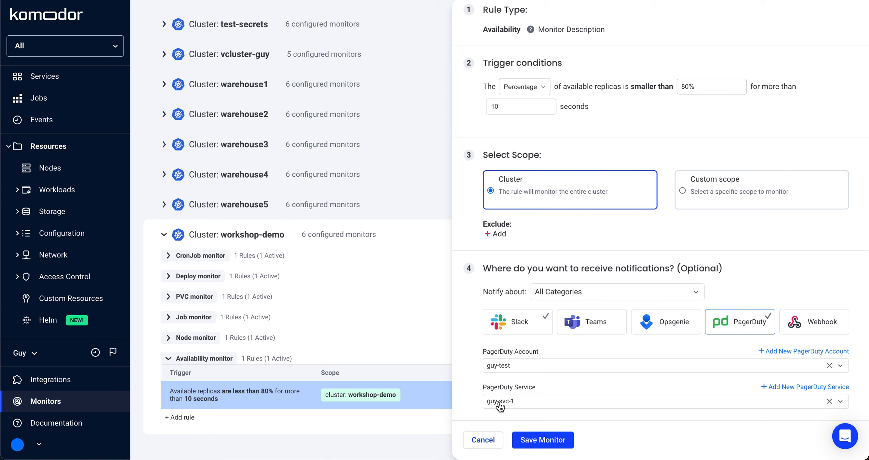
pyautogui.click(549, 440)
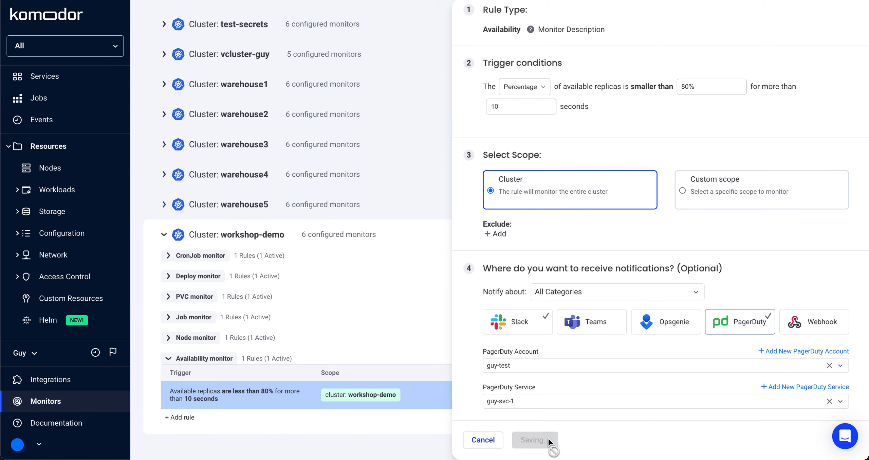